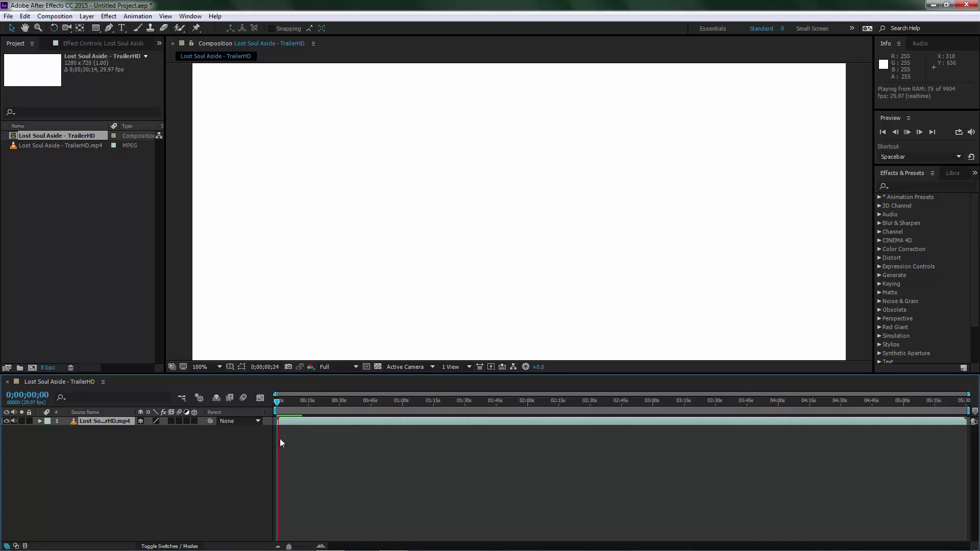
- Lower the trailer layer's audio levels to -35 dB
click(40, 421)
click(49, 439)
click(147, 448)
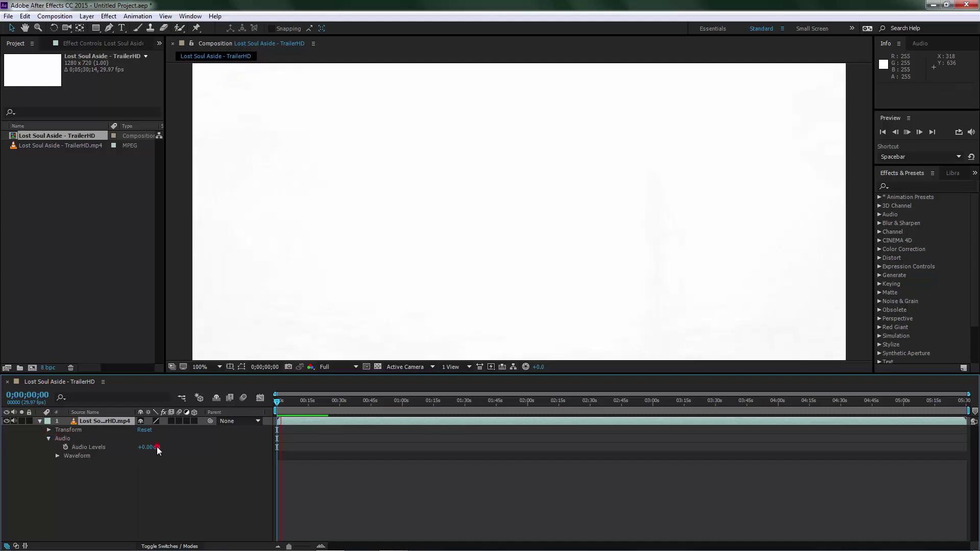
drag(147, 451, 128, 447)
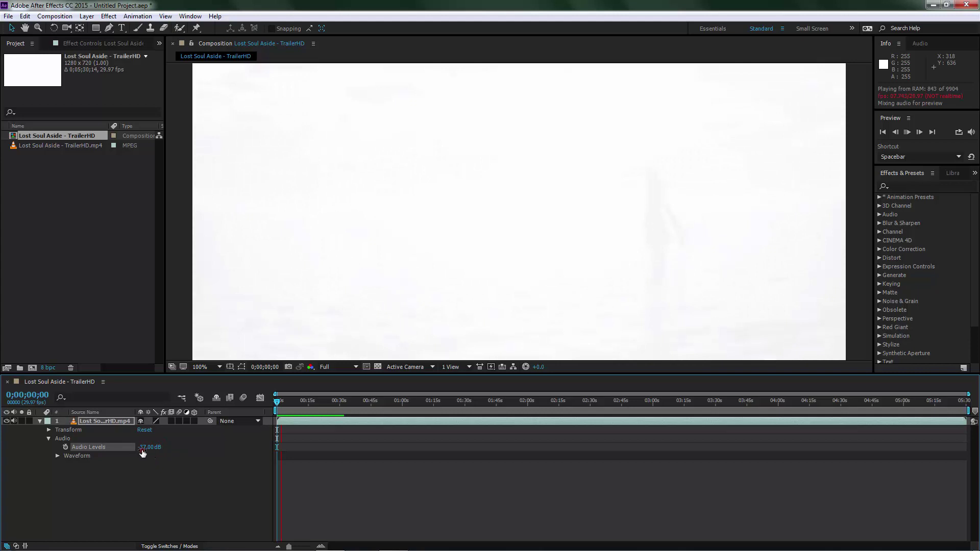
drag(143, 452, 135, 454)
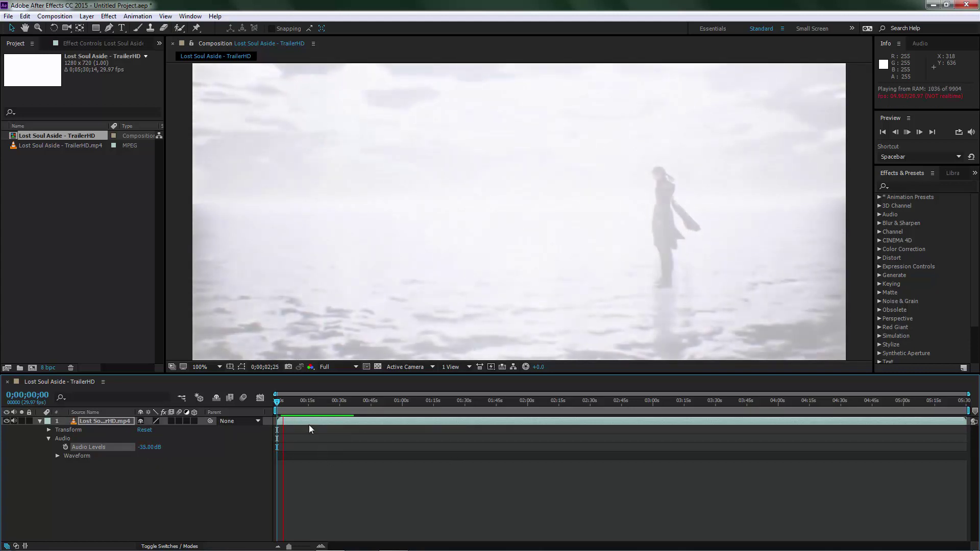
- Move the current time to 0;02;54;22 and display the trailer layer's effect controls
drag(347, 404, 407, 398)
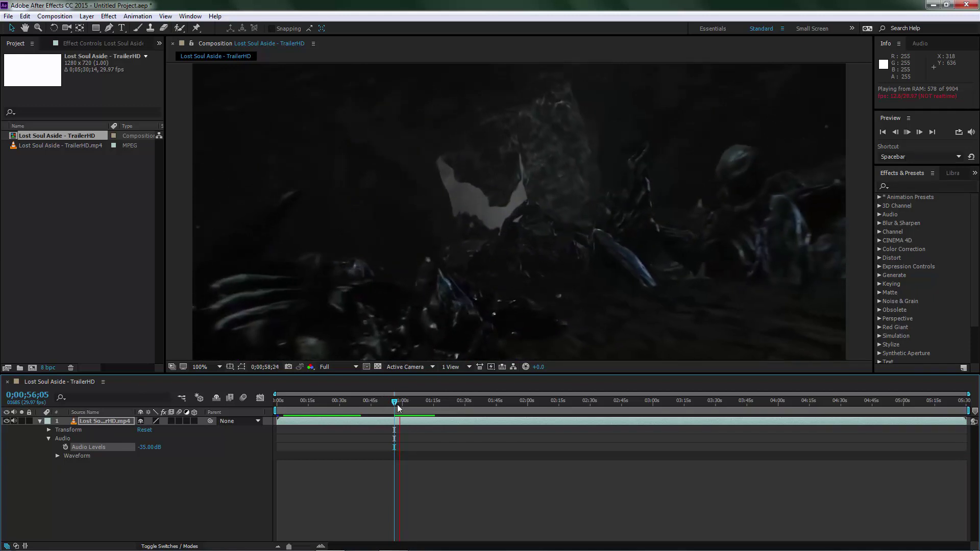
drag(394, 404, 641, 405)
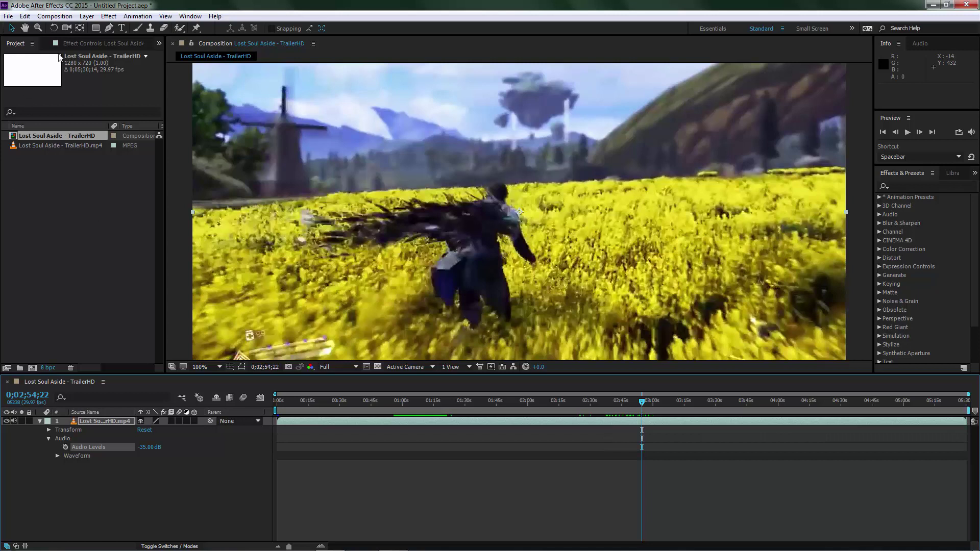
click(71, 45)
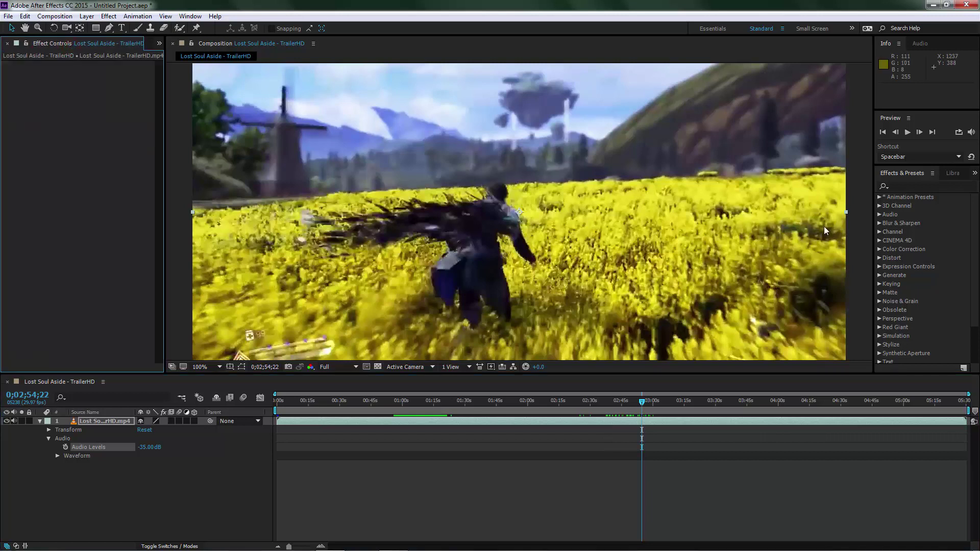
- Apply the Arithmetic, Minimax and Set Matte channel effects to the trailer footage
click(879, 233)
drag(913, 240, 607, 270)
drag(912, 301, 561, 204)
drag(913, 327, 849, 185)
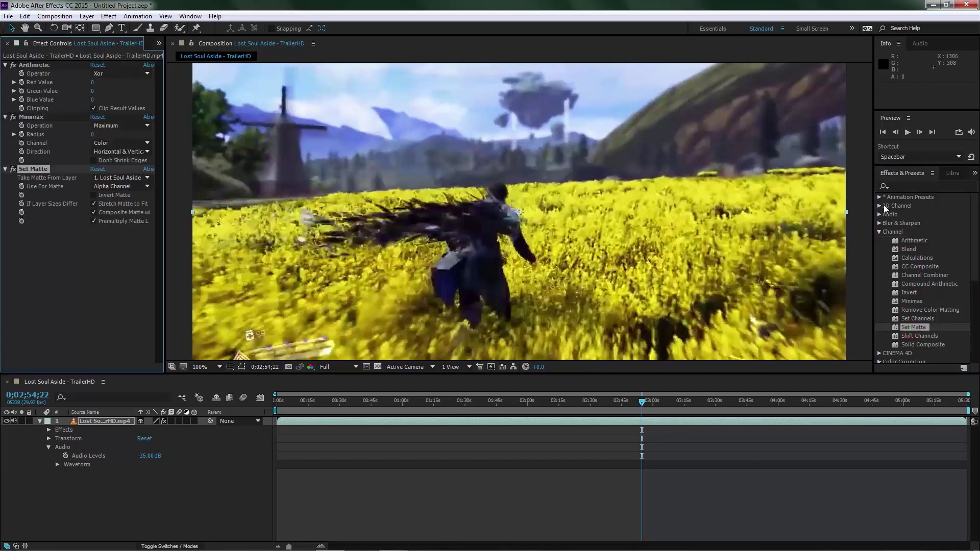
- Add the Compound Blur and Smart Blur effects to the trailer footage
click(879, 232)
click(877, 222)
scroll(882, 227, down, 1)
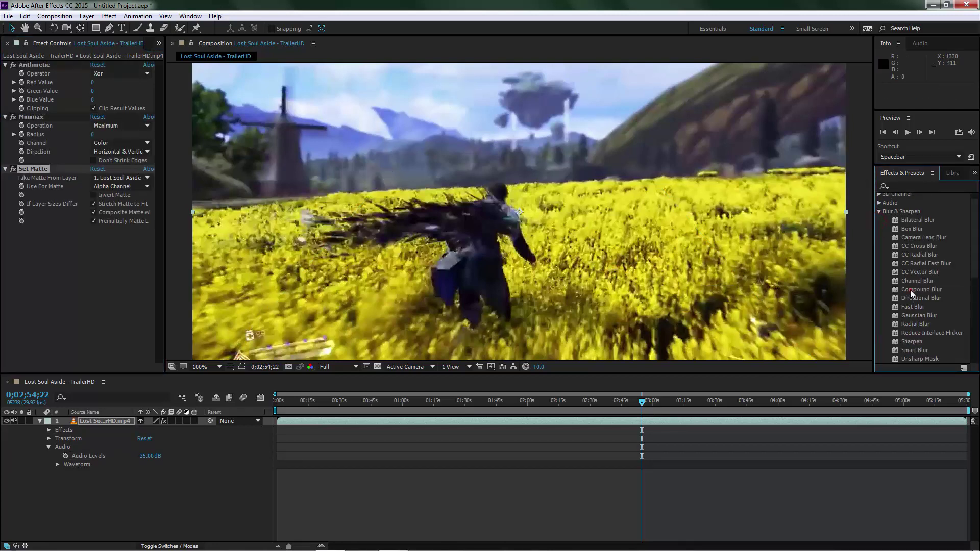
drag(911, 291, 561, 179)
drag(914, 350, 581, 272)
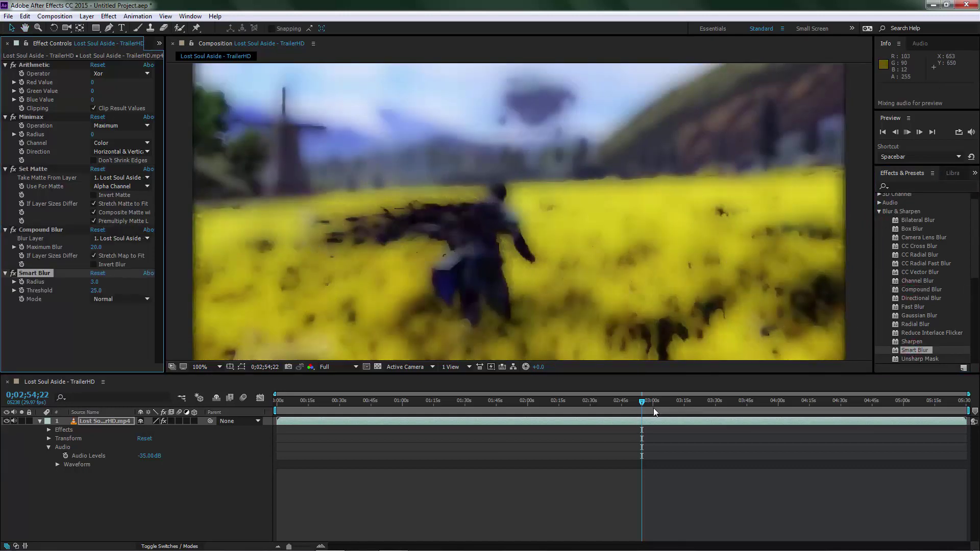
- Preview the footage with its effects from 0;02;54;22, then stop playback
click(641, 390)
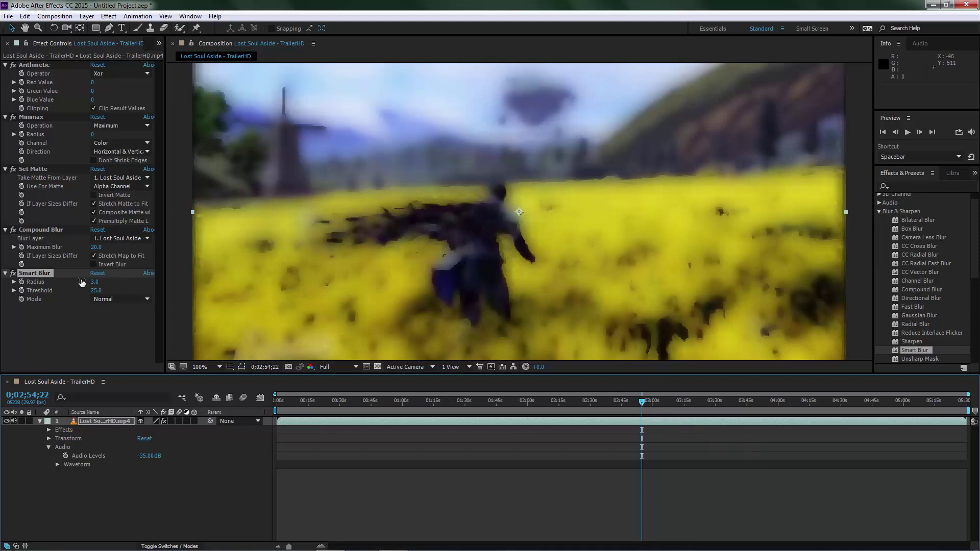
key(space)
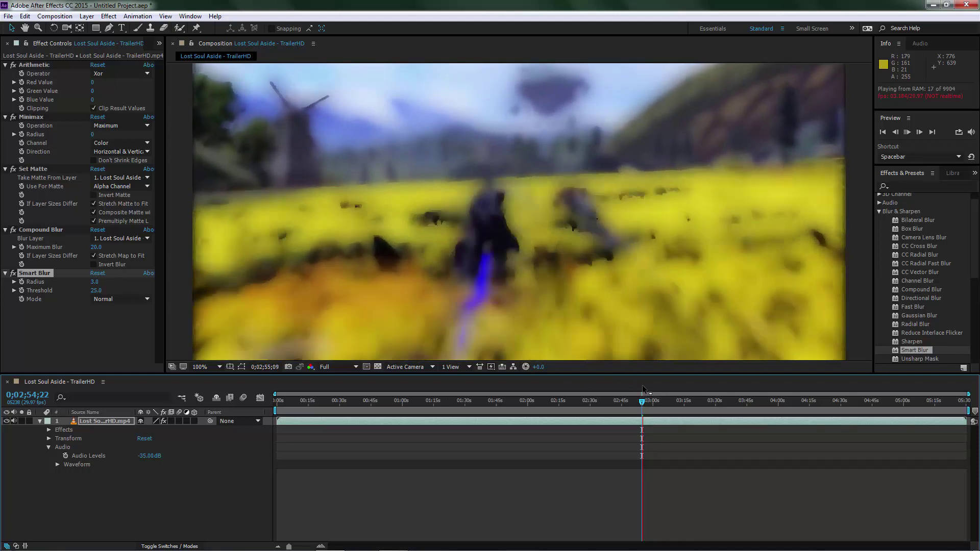
key(space)
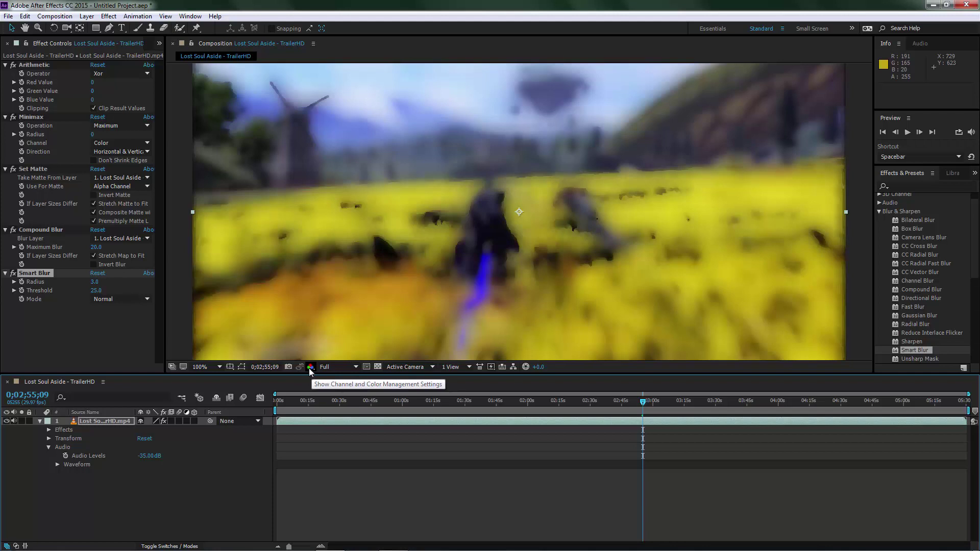
- Reduce the composition's preview resolution to Third and play a short preview
click(334, 370)
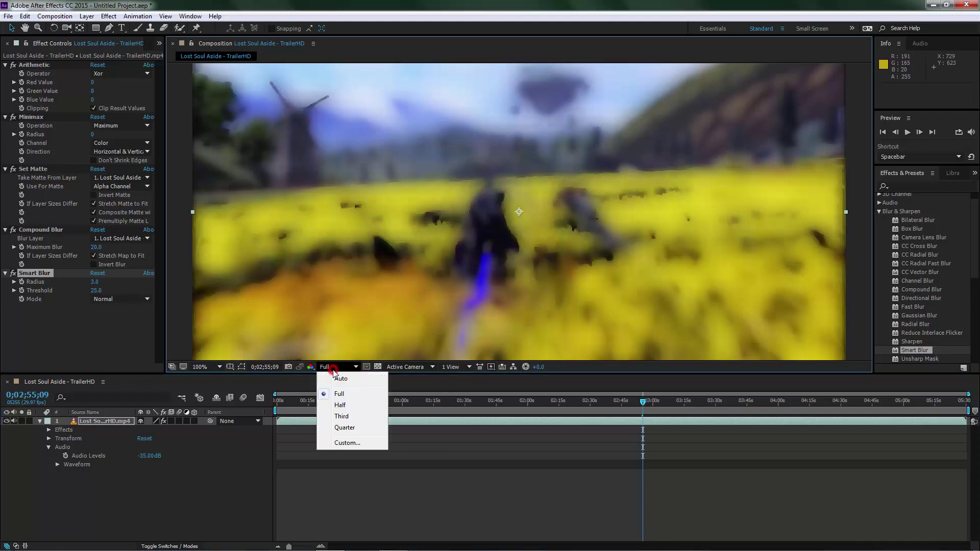
click(346, 417)
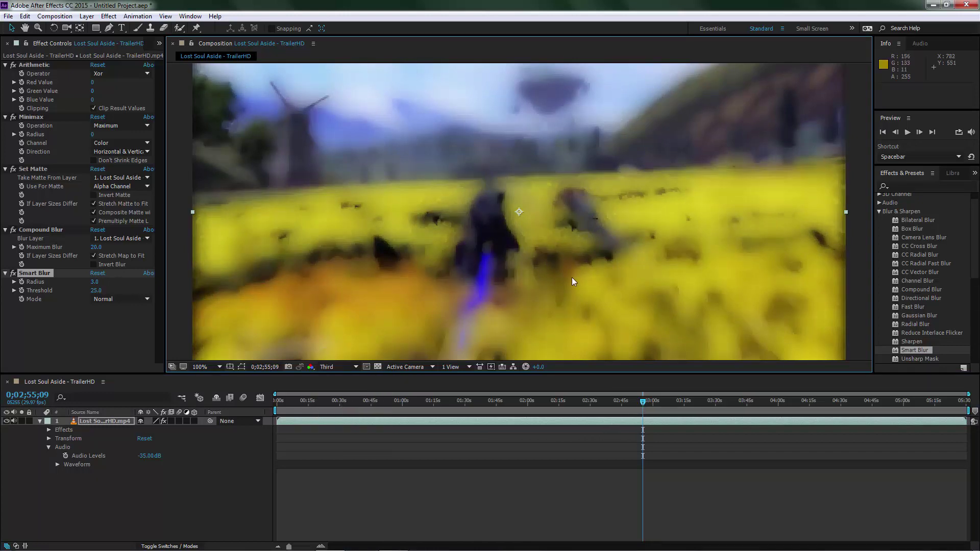
key(space)
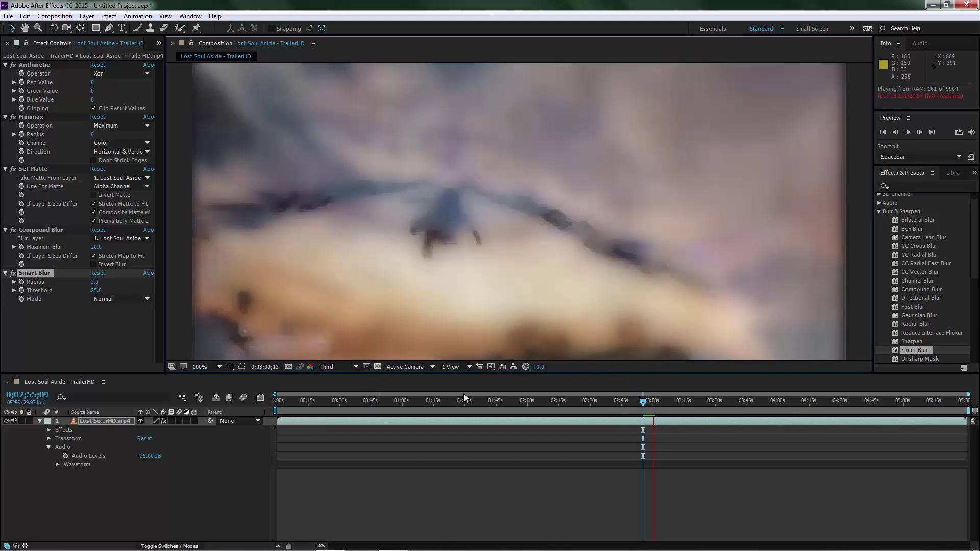
key(space)
- Switch fast previews to Adaptive Resolution and test the playback
click(491, 367)
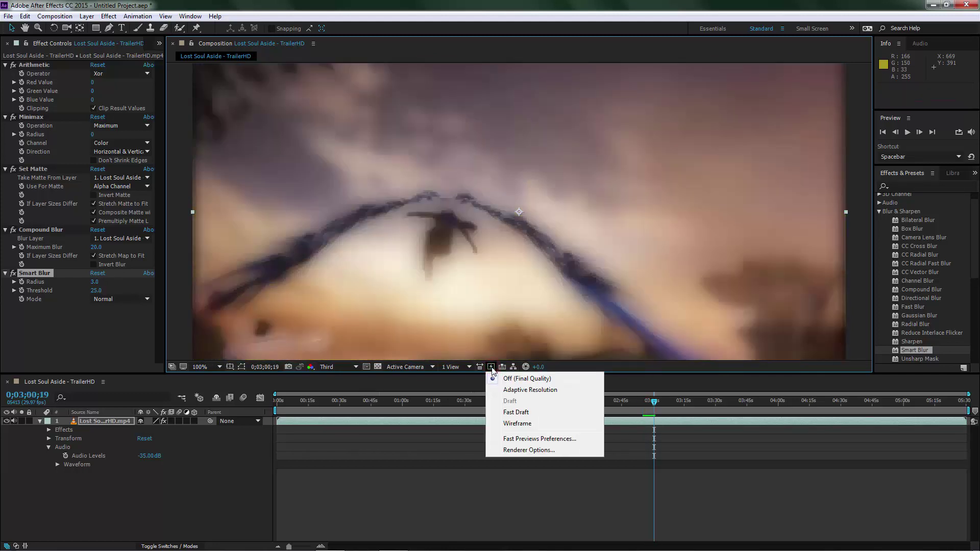
click(498, 390)
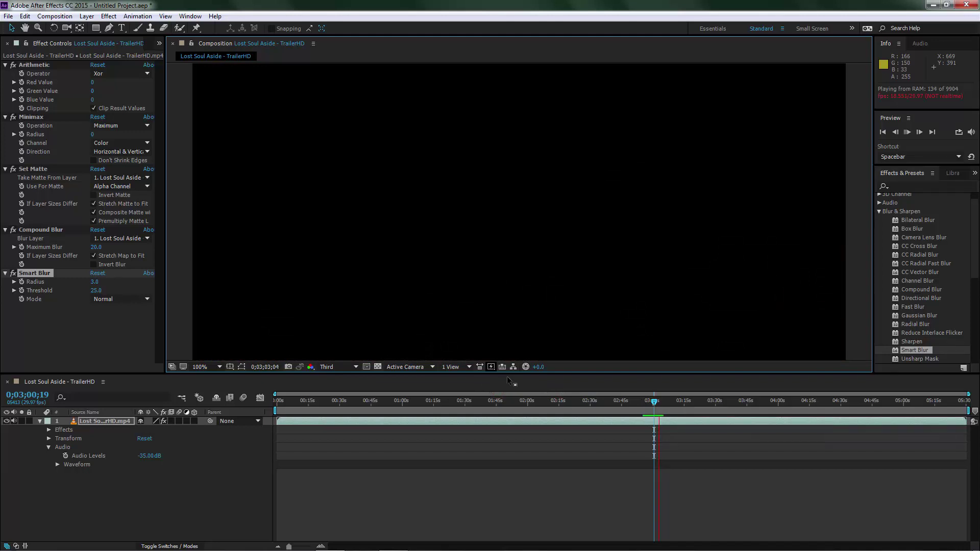
key(space)
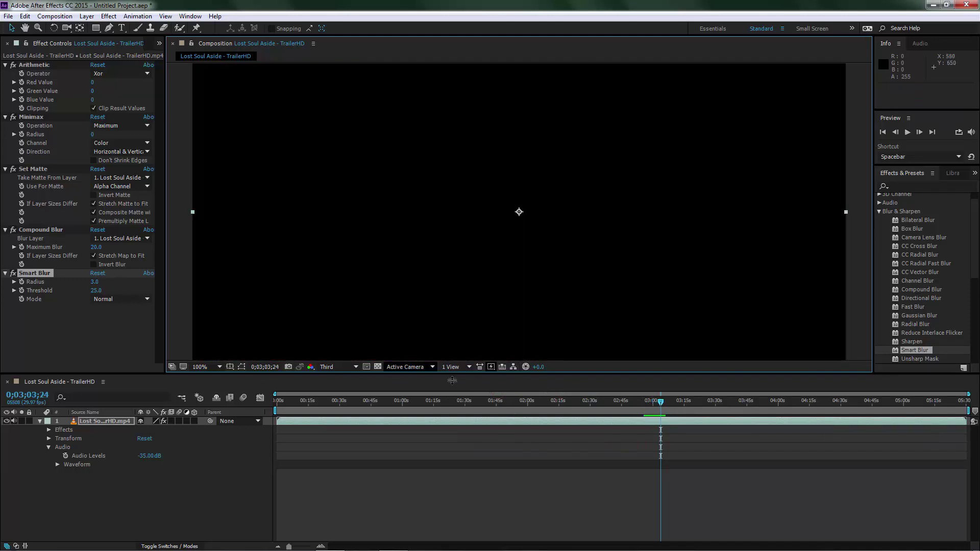
- Set fast previews to Fast Draft and test the playback from 0;02;55;14
click(490, 367)
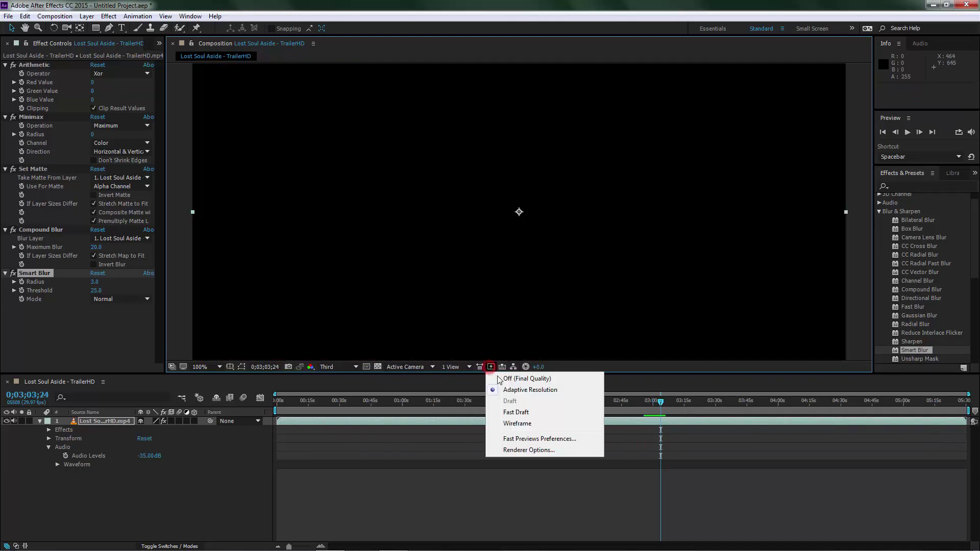
click(509, 412)
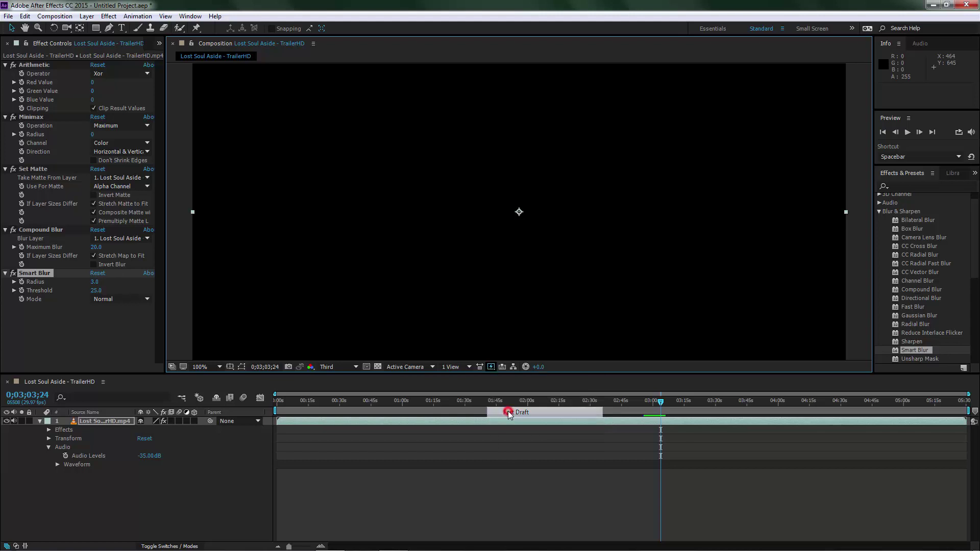
click(645, 403)
drag(644, 403, 644, 405)
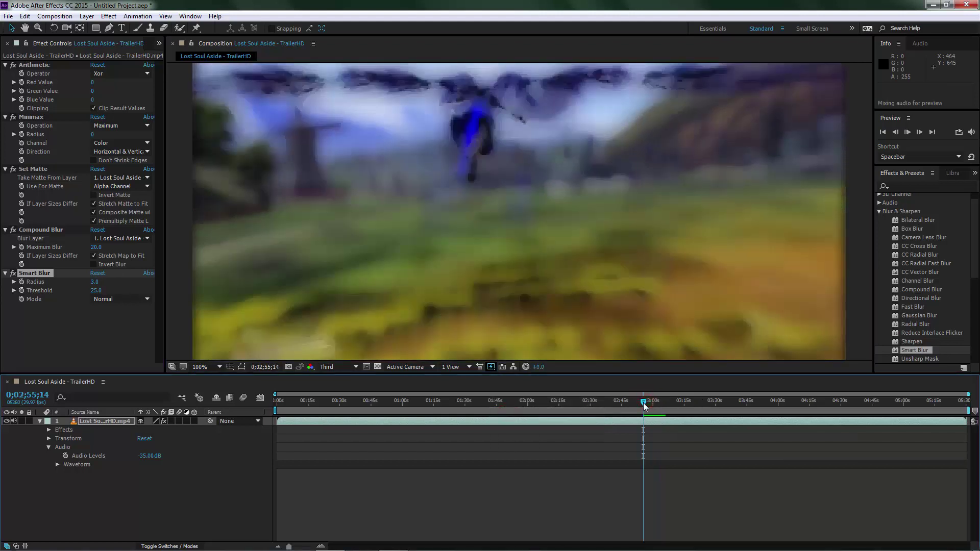
key(space)
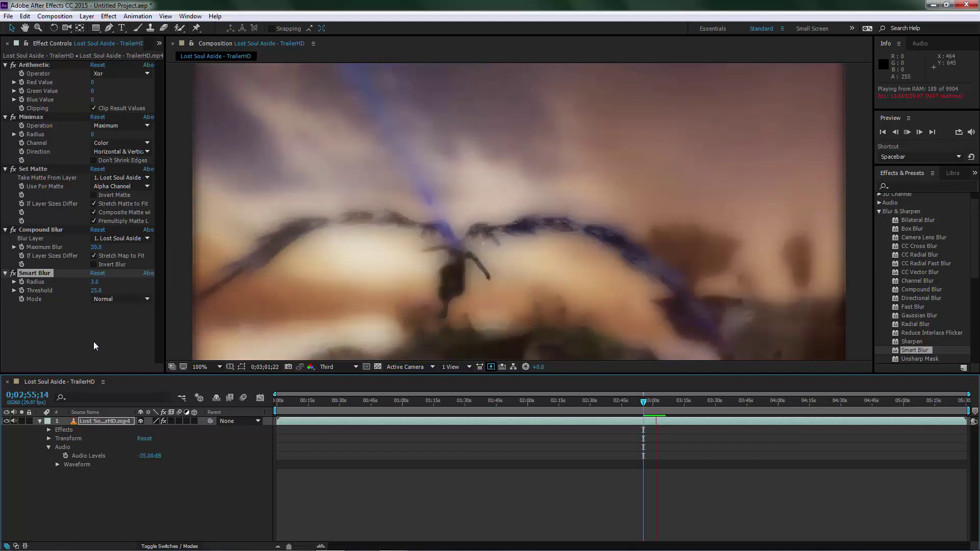
key(space)
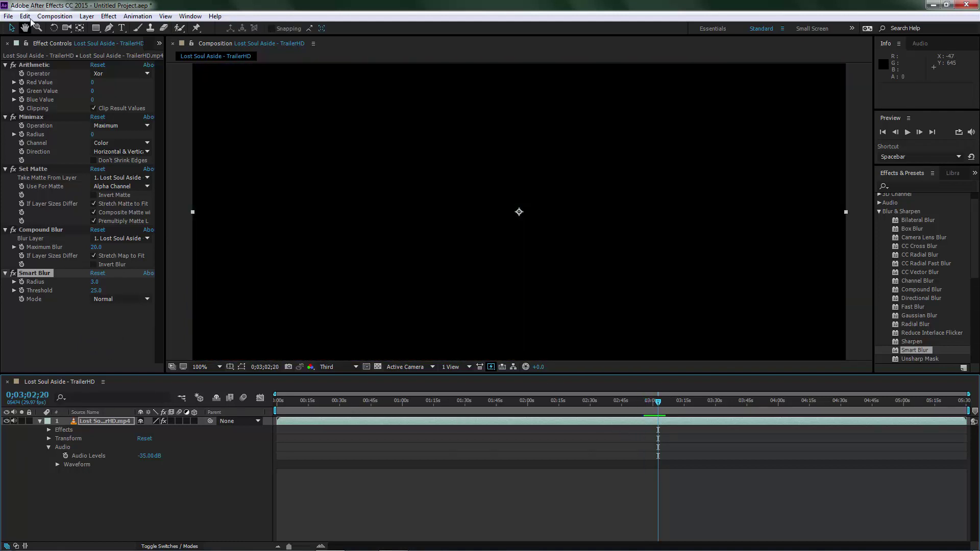
- Review the General and Previews preferences, including the adaptive resolution limit, and close them without changes
click(29, 16)
click(77, 287)
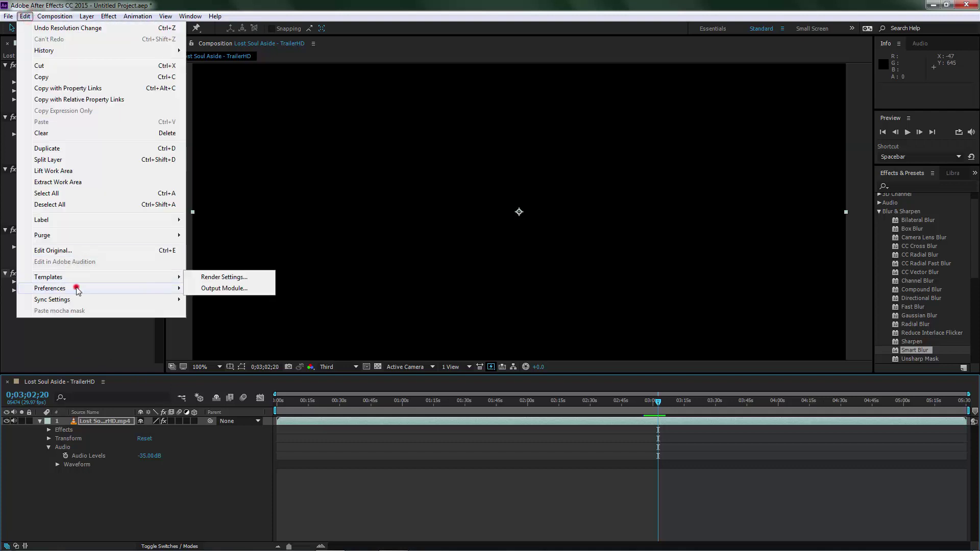
click(203, 300)
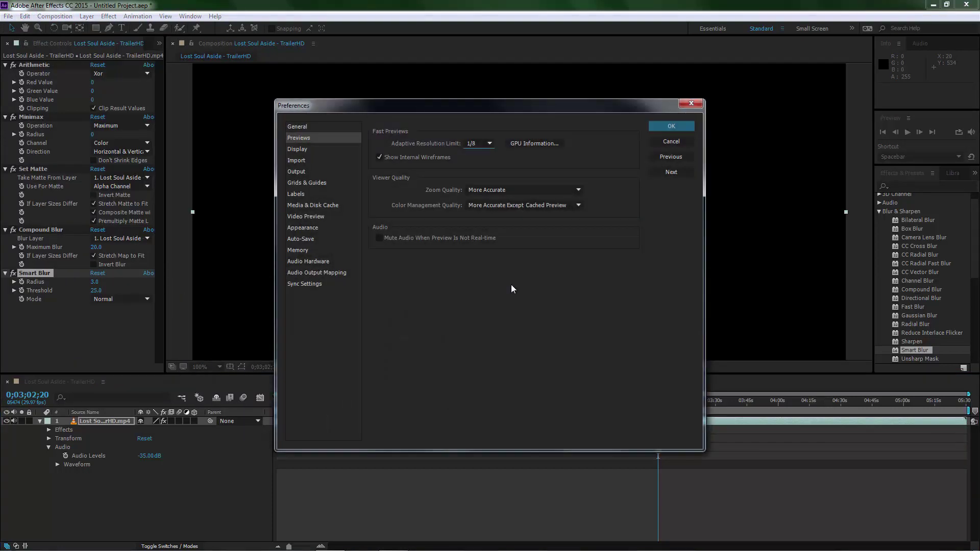
click(306, 127)
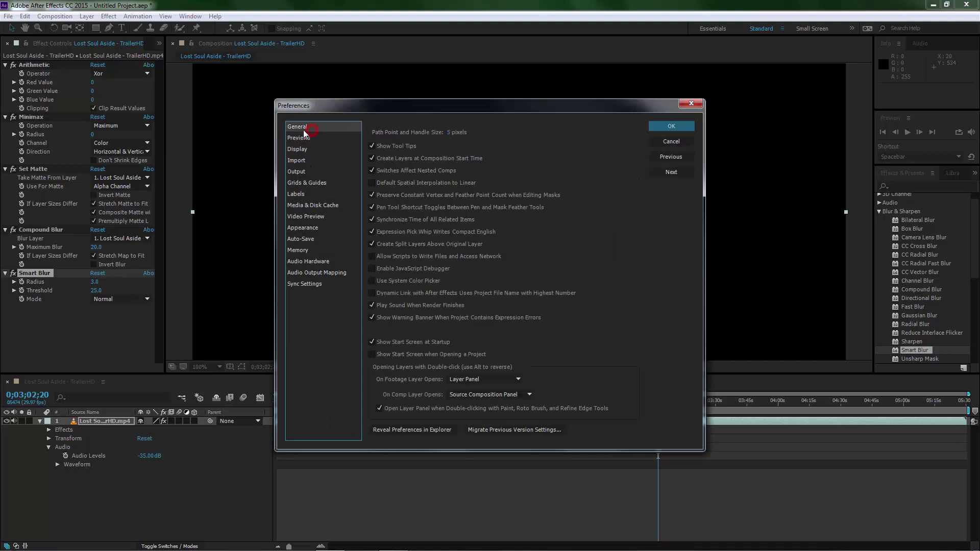
click(312, 138)
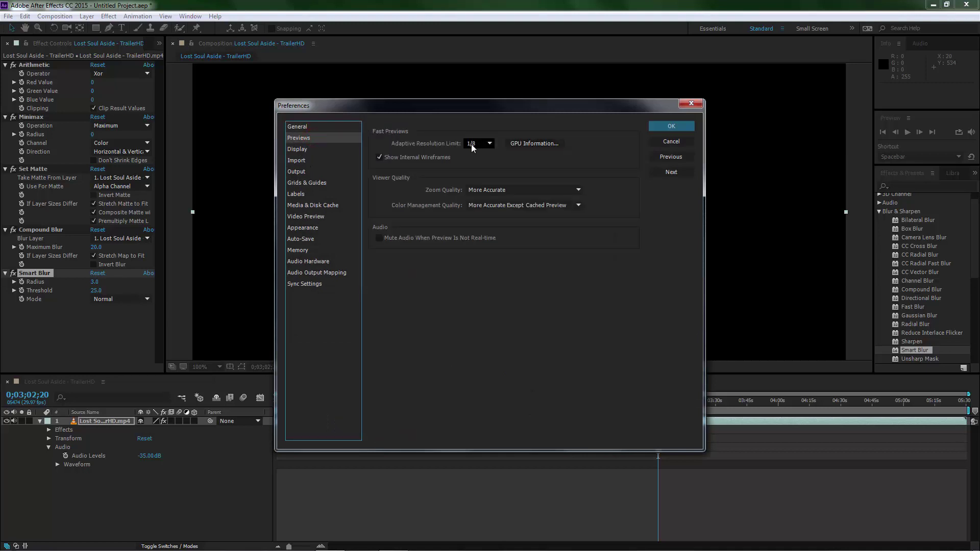
click(691, 103)
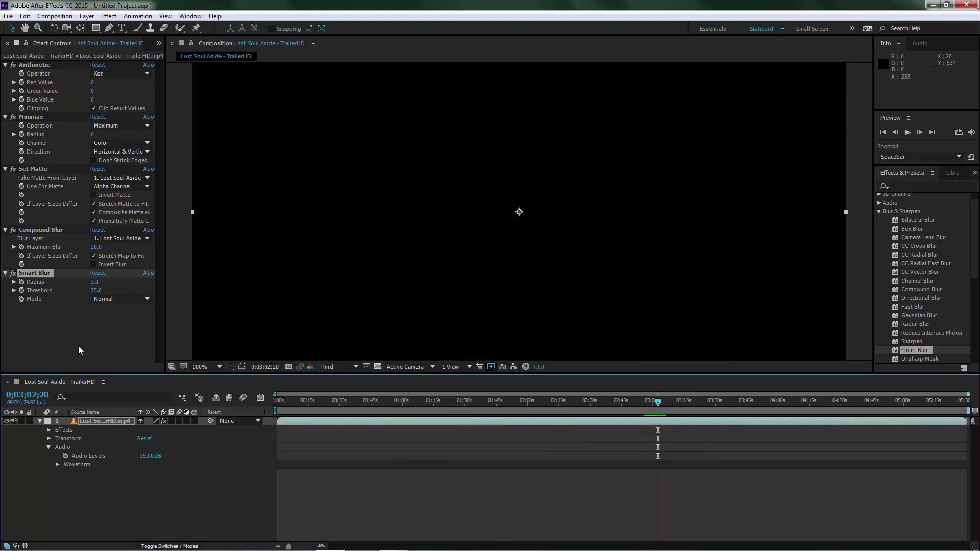
- Bring the project's item list back into view in place of the effect controls
click(79, 346)
click(159, 43)
click(173, 61)
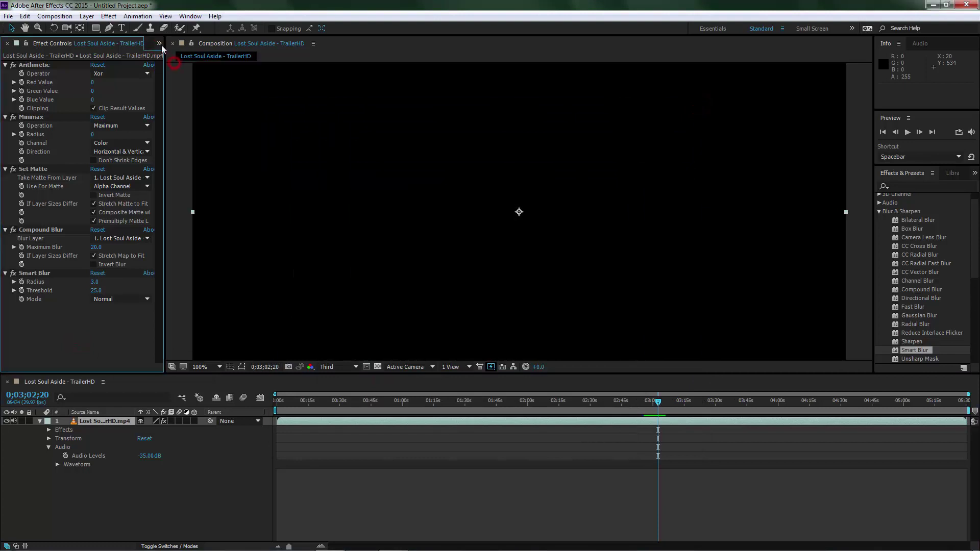
click(159, 44)
click(166, 55)
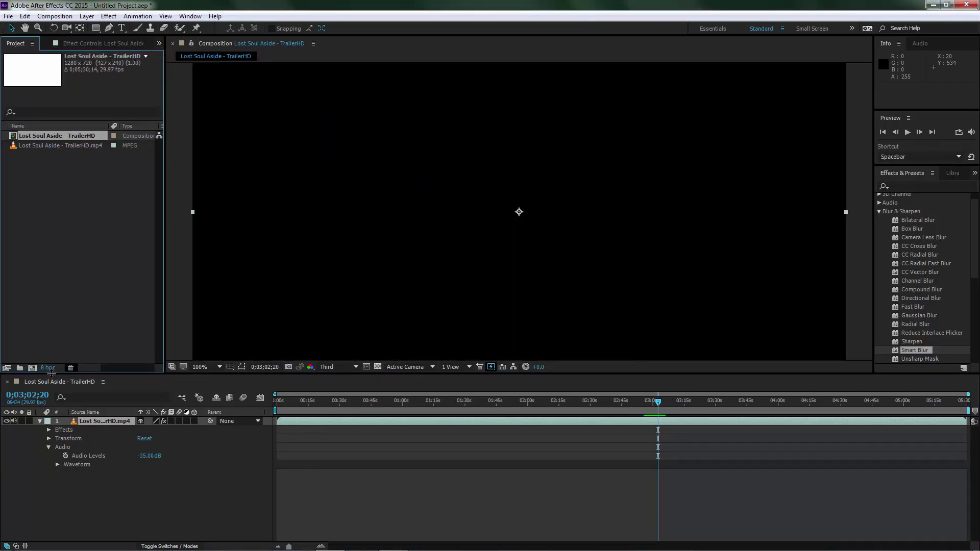
- In the project settings, keep the depth at 8 bits per channel and set the audio sample rate to 44.100 kHz
click(47, 368)
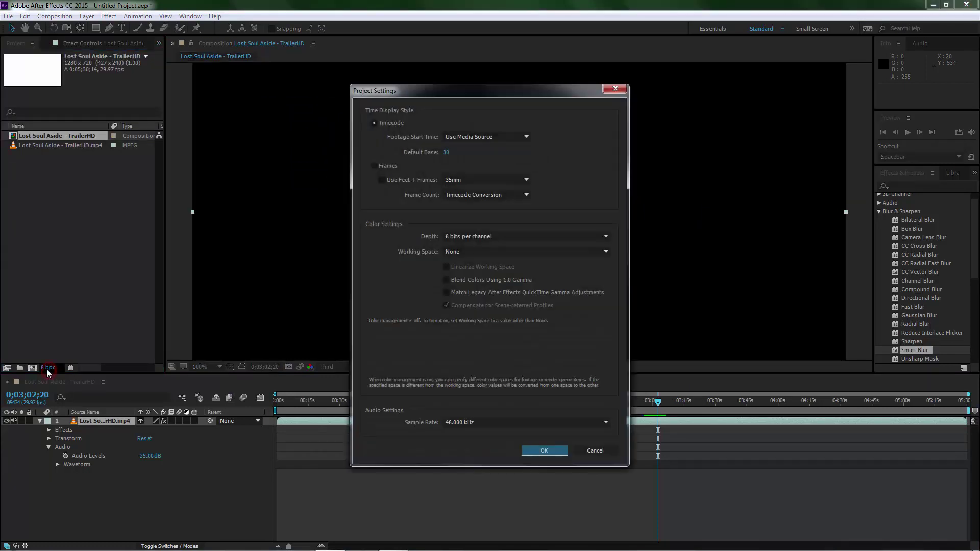
click(494, 237)
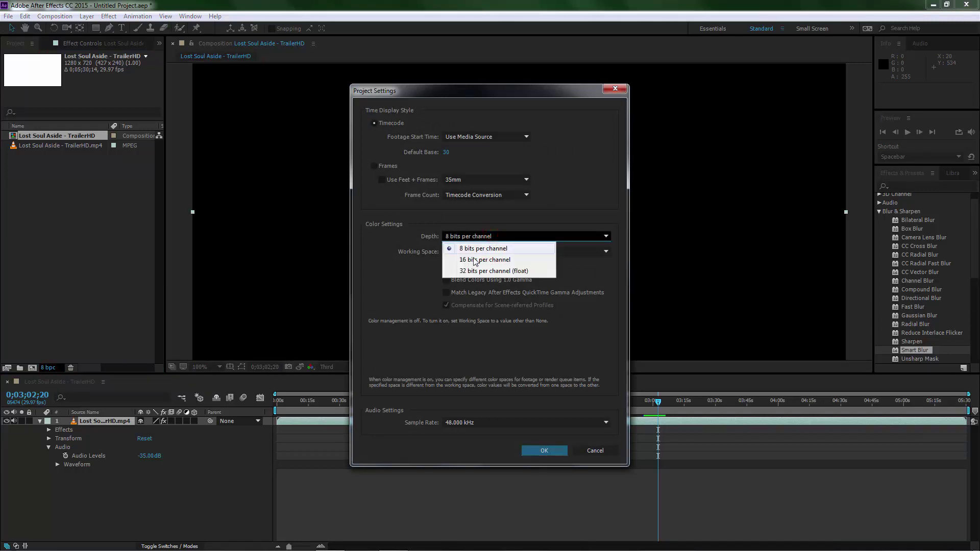
click(477, 220)
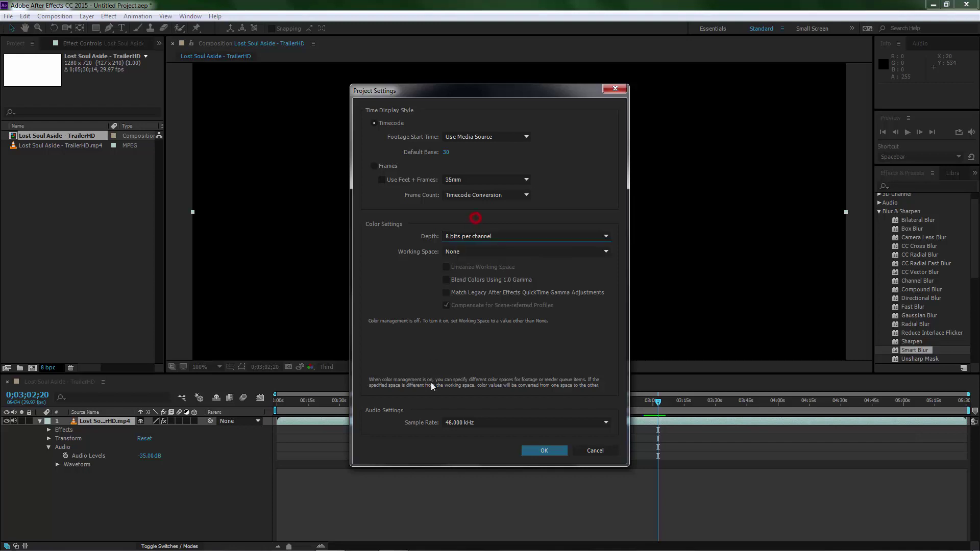
click(461, 428)
click(474, 456)
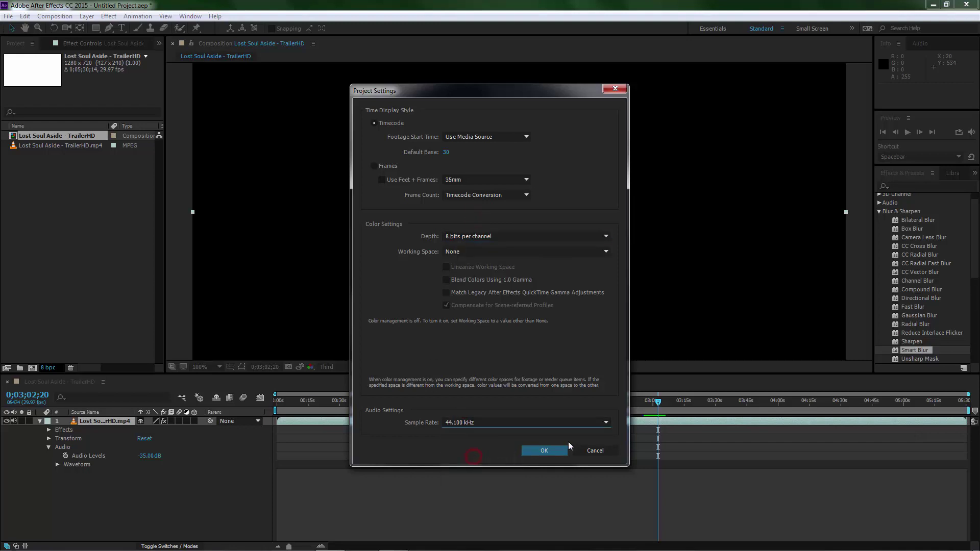
click(557, 455)
- Test the preview playback of the trailer composition from 0;02;56;20, and stop it after a few seconds
click(649, 403)
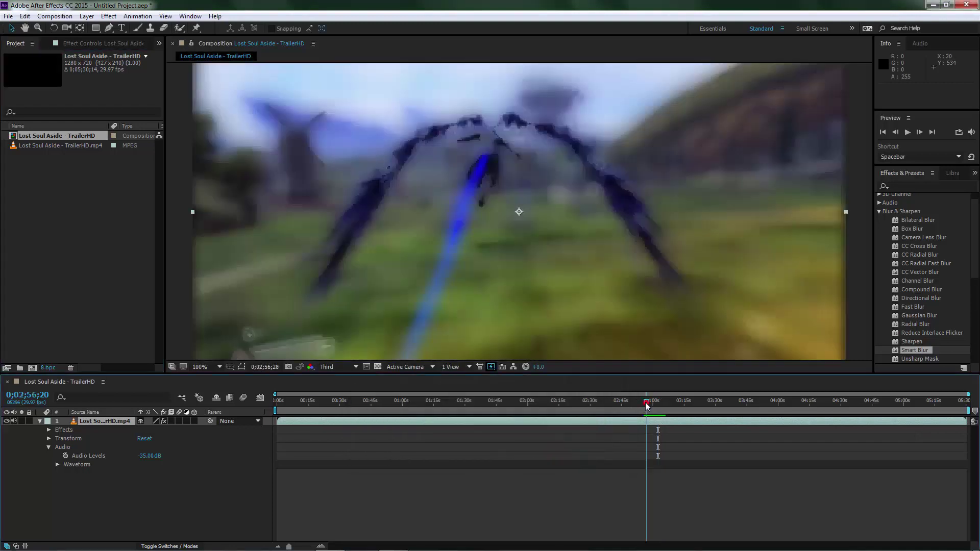
mouse_move(649, 403)
mouse_down()
mouse_move(663, 404)
mouse_move(639, 404)
mouse_move(647, 409)
mouse_up()
key(space)
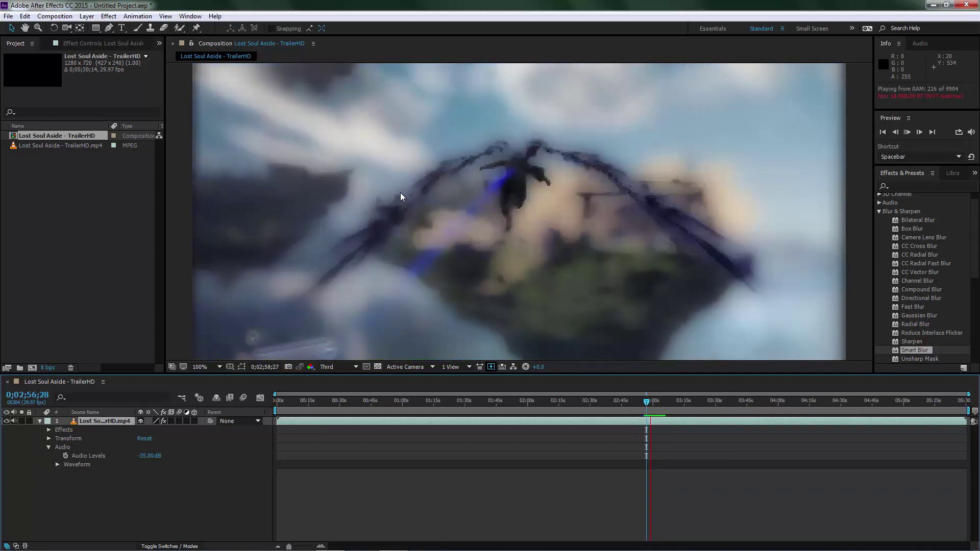
click(305, 211)
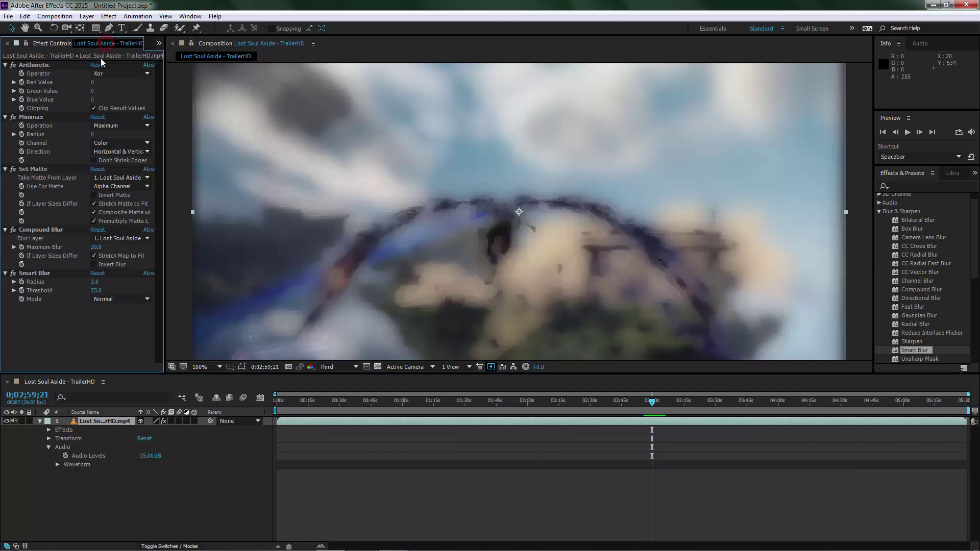
- Delete the Compound Blur and Smart Blur effects from the trailer layer and set the current time to 0;02;54;07
click(46, 274)
click(43, 230)
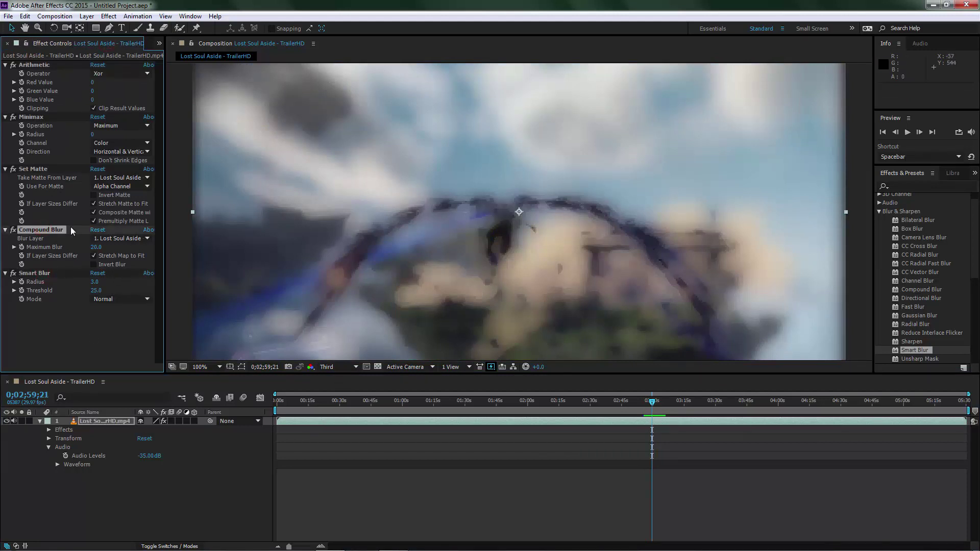
key(Delete)
click(42, 172)
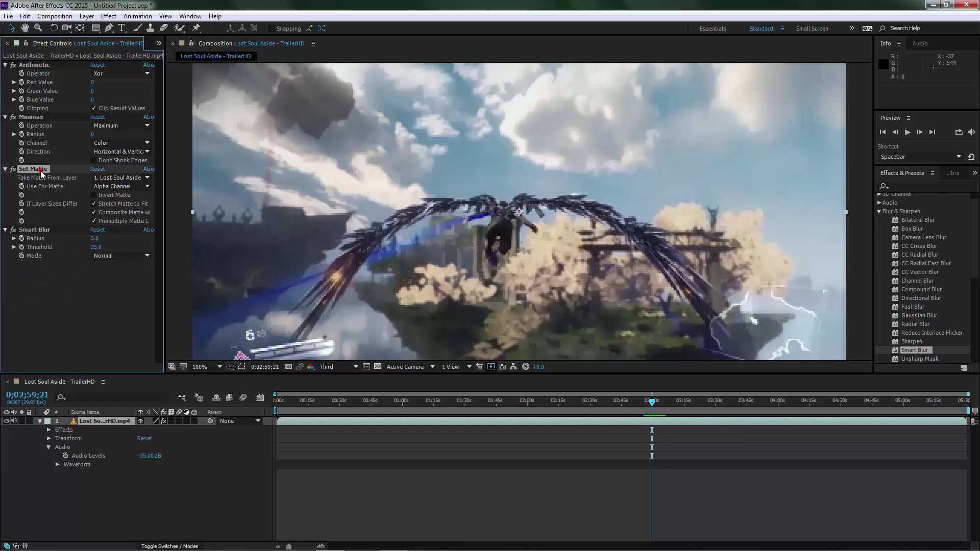
click(42, 230)
key(Delete)
drag(652, 402, 641, 401)
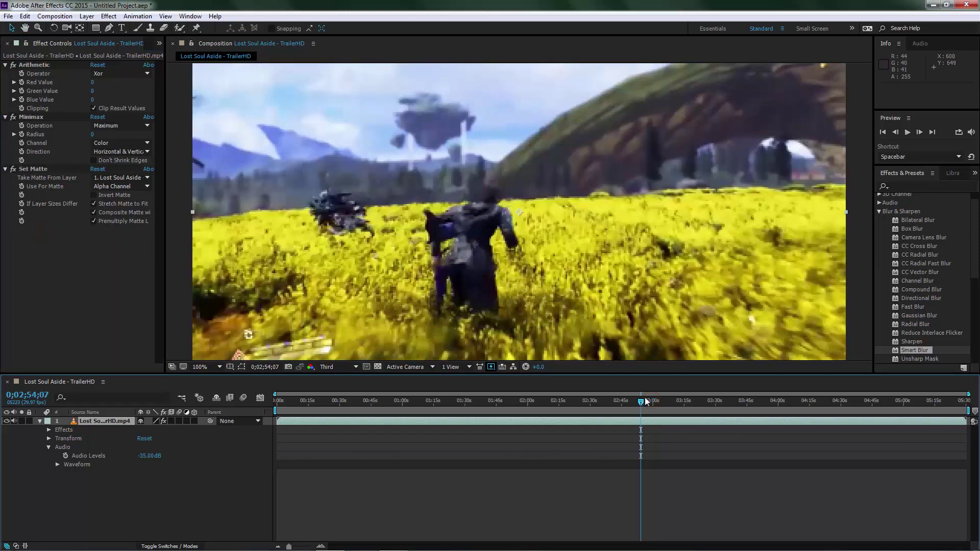
- Quit After Effects without saving the changes to the untitled project
click(961, 4)
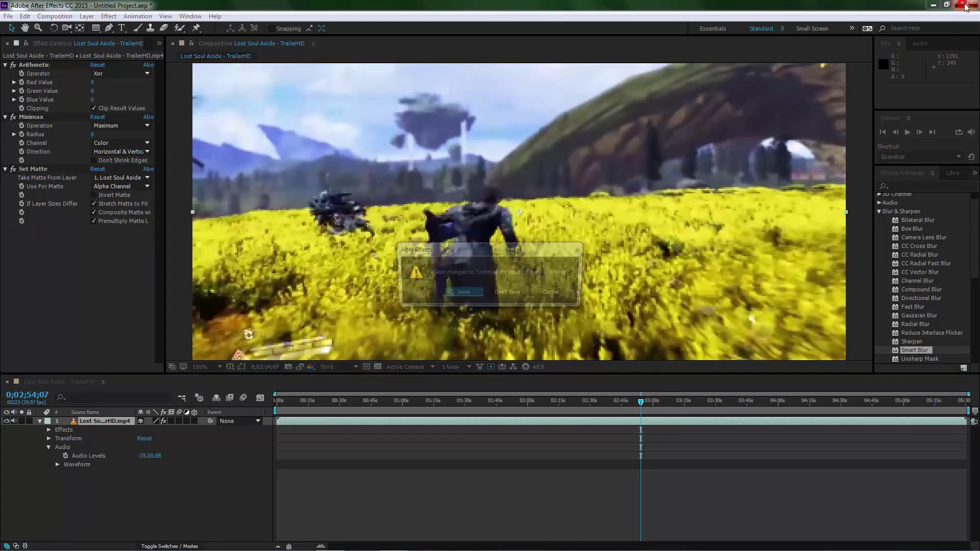
click(503, 293)
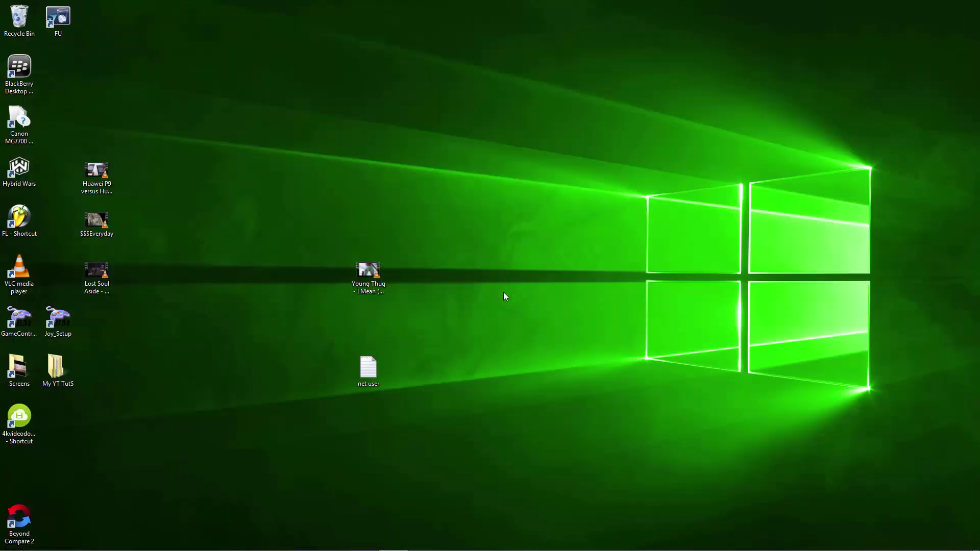